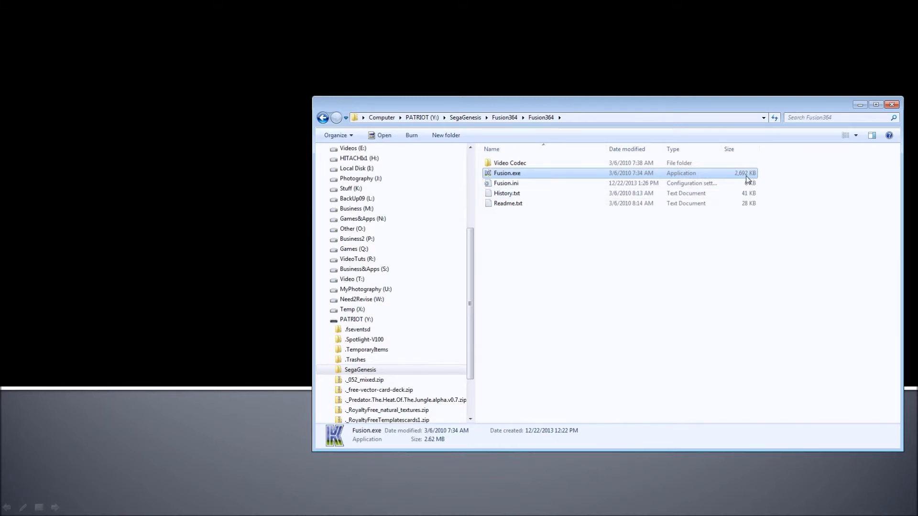
Launch Fusion.exe, return to the SegaGenesis folder, and arrange the emulator and folder windows side by side
double_click(516, 177)
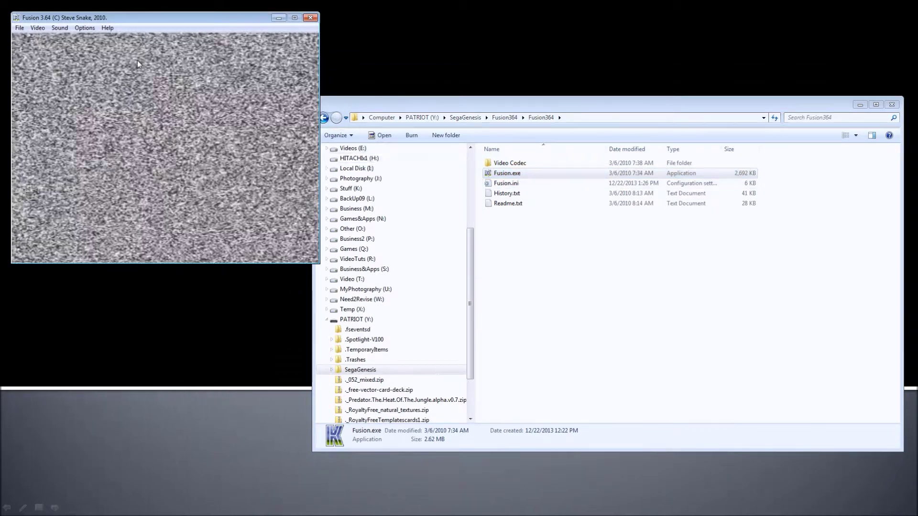
left_click_drag(163, 16, 175, 19)
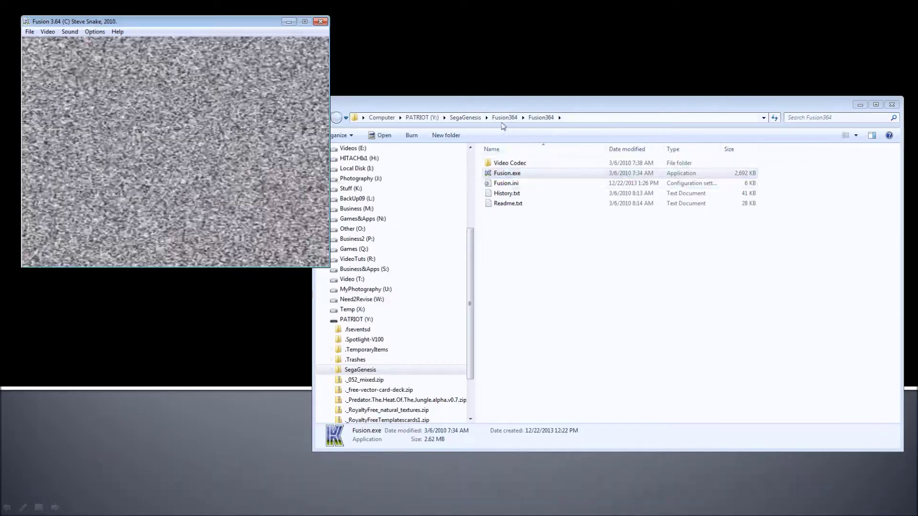
left_click(466, 119)
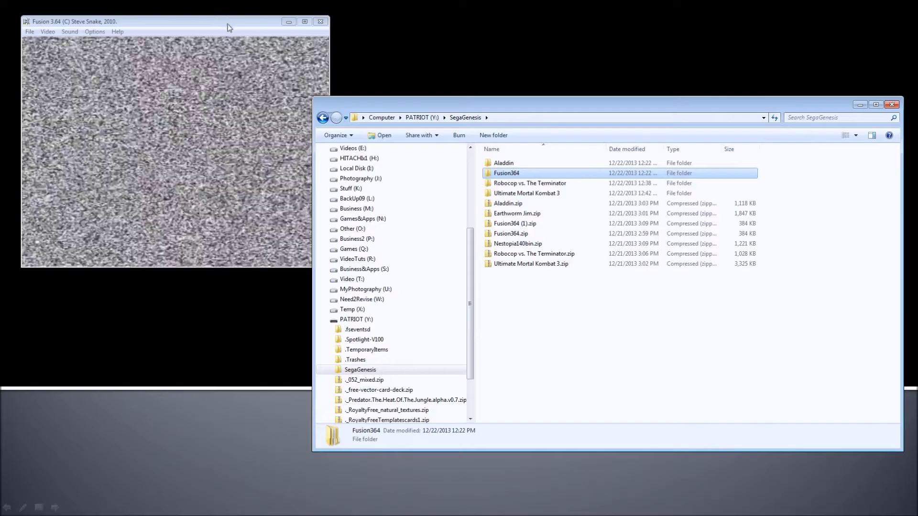
left_click_drag(227, 24, 754, 33)
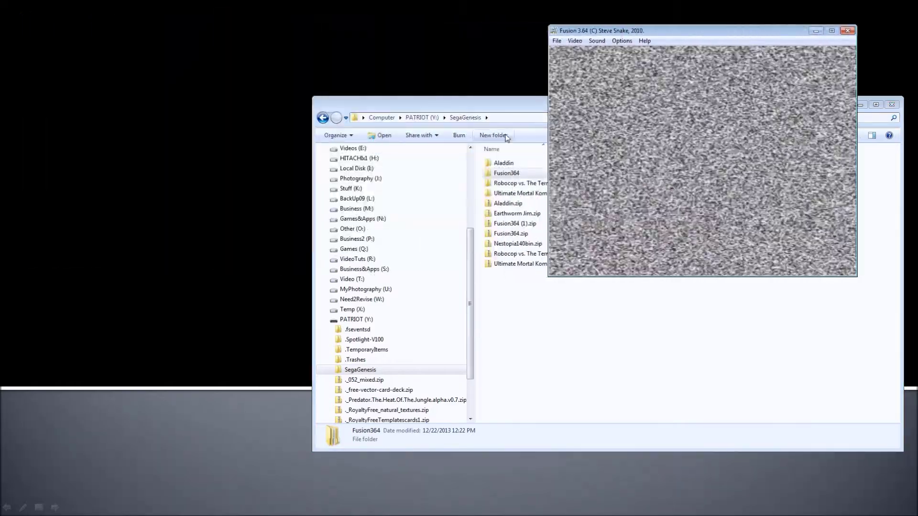
left_click_drag(500, 116, 239, 112)
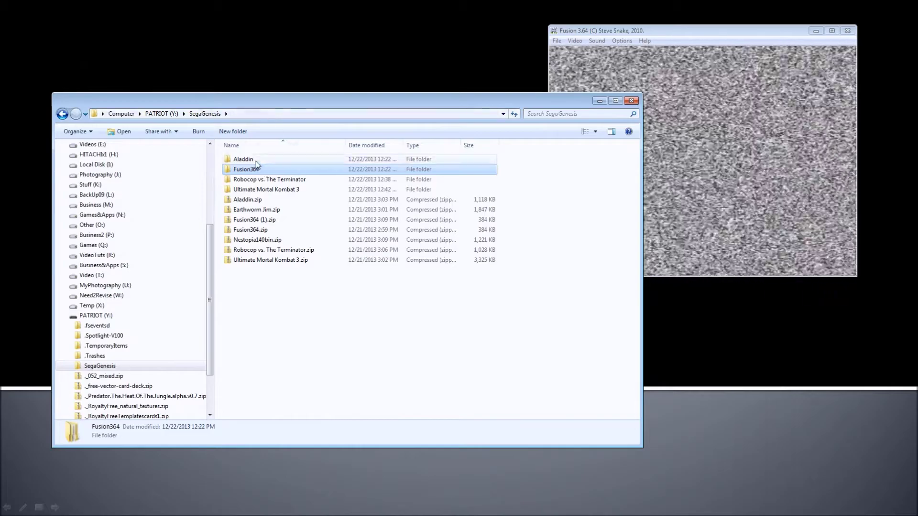
Load Aladdin.bin from the Aladdin folder into the Fusion emulator window
double_click(255, 160)
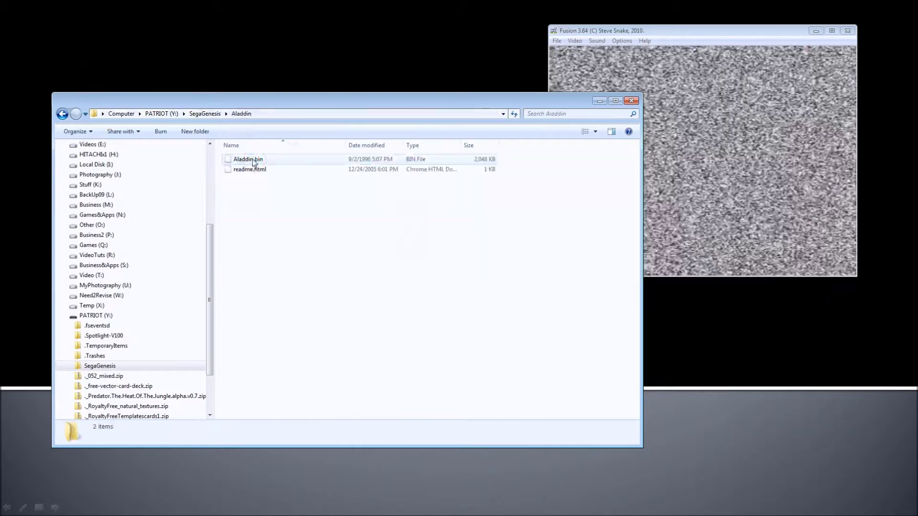
left_click(253, 162)
left_click_drag(253, 162, 727, 176)
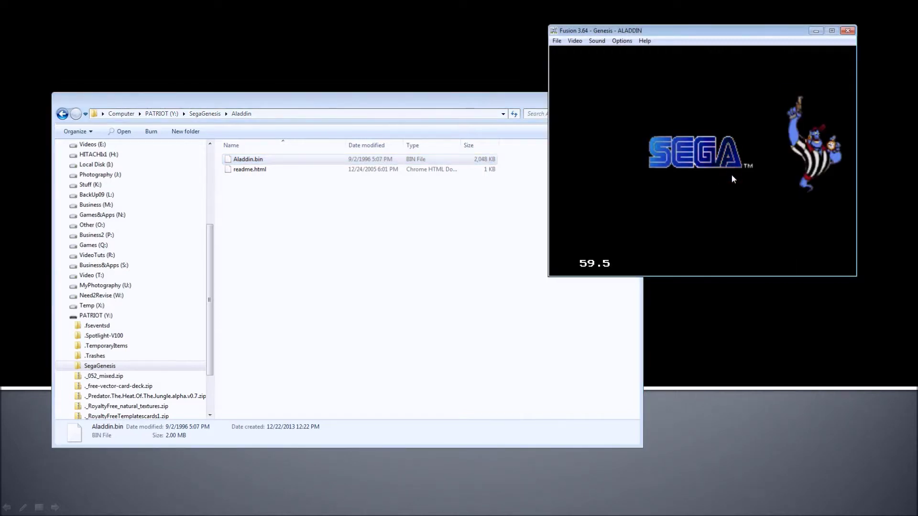
Disable the emulator's sound and turn off its Show FPS option
left_click(622, 42)
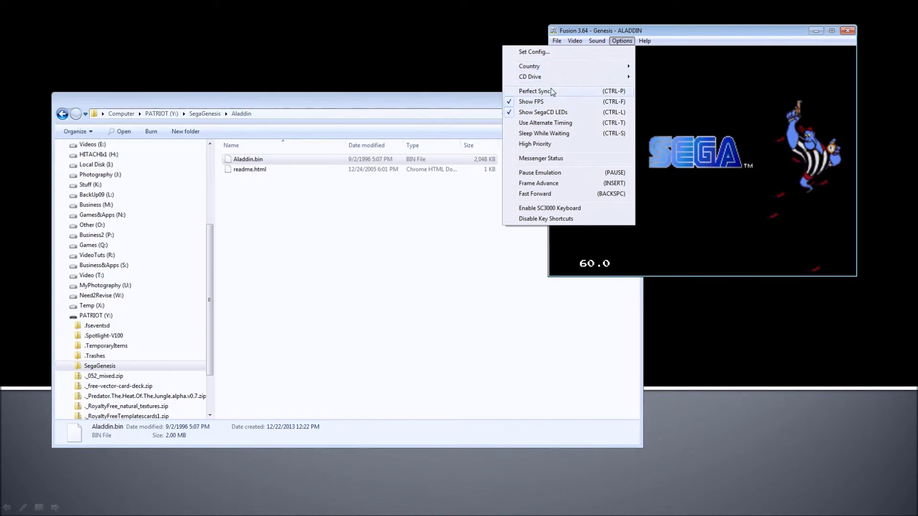
mouse_move(601, 42)
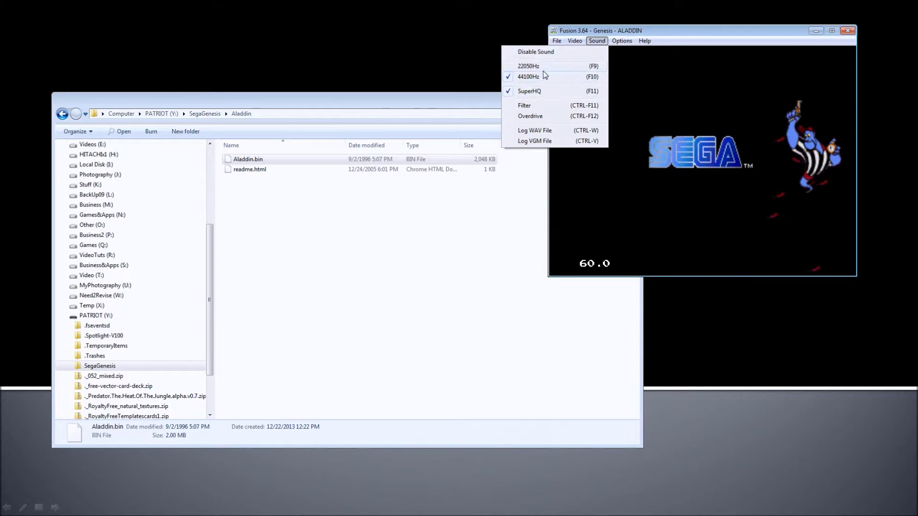
left_click(543, 52)
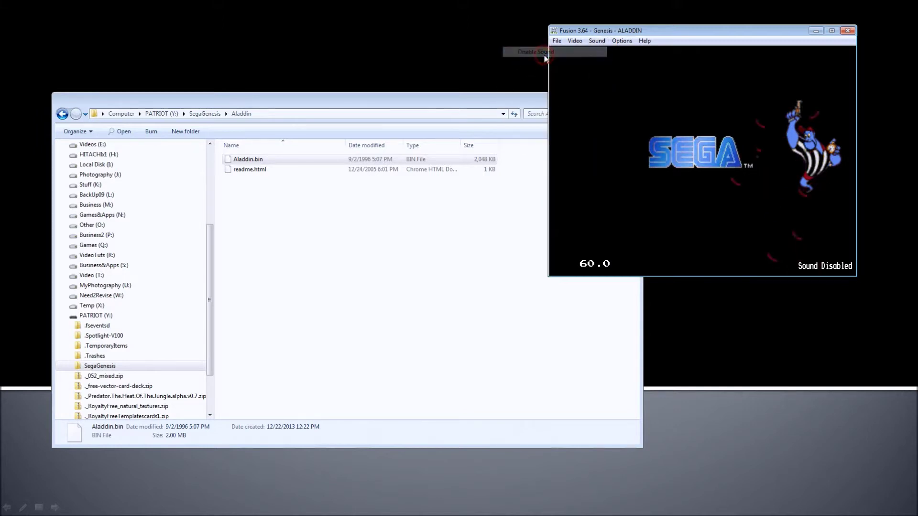
left_click(620, 41)
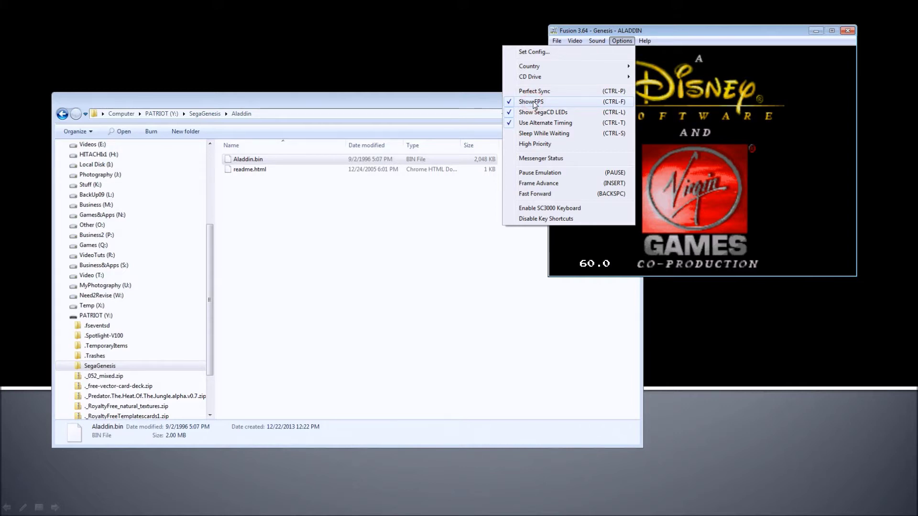
left_click(534, 104)
left_click(615, 43)
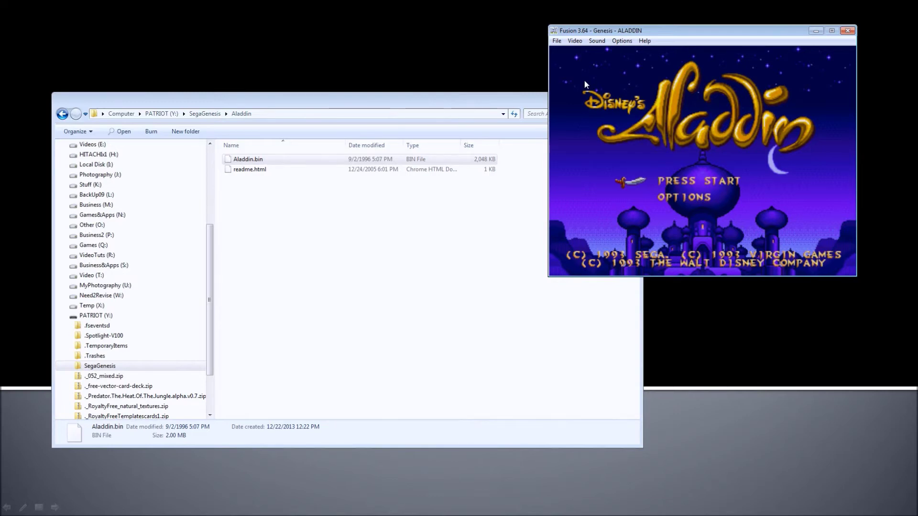
Start the Aladdin game and advance to the first bed of hot coals, throwing apples along the way
key("Return")
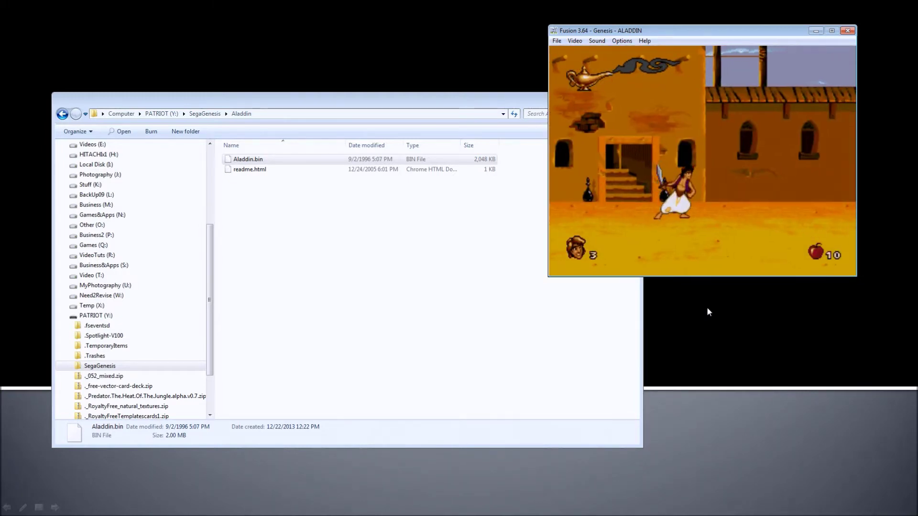
key("Right")
key("d")
key("Right")
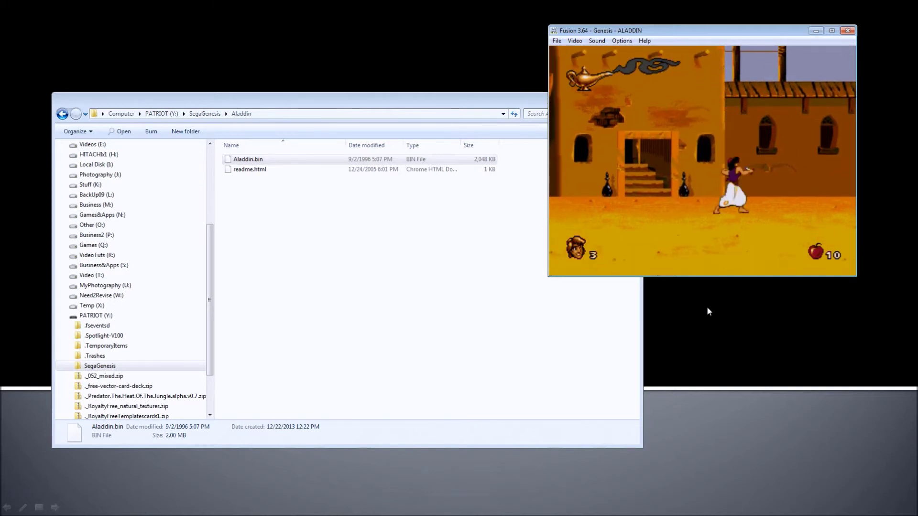
key("a")
key("a")
key("a")
key("a")
key("Right")
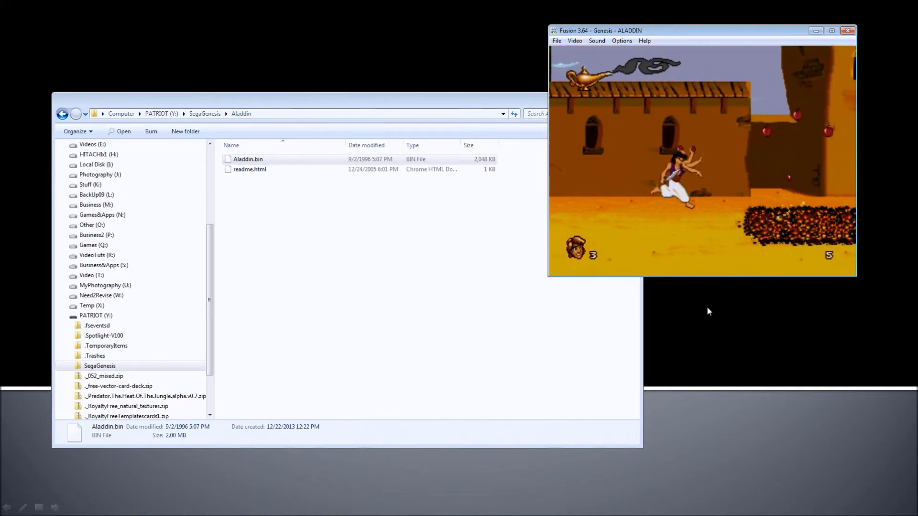
key("a")
key("a")
key("a")
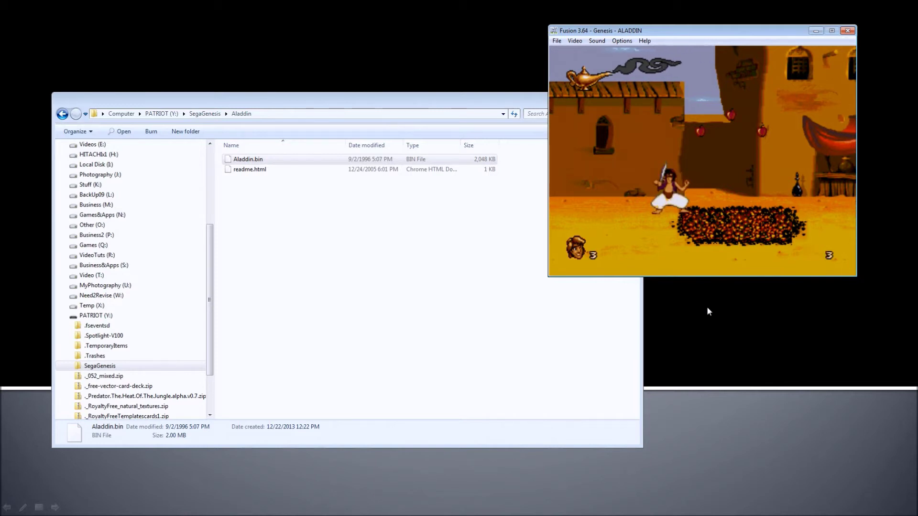
Guide Aladdin over the hot coals and past the market stalls onto the wooden stairs
key("Right")
key("d")
key("Right")
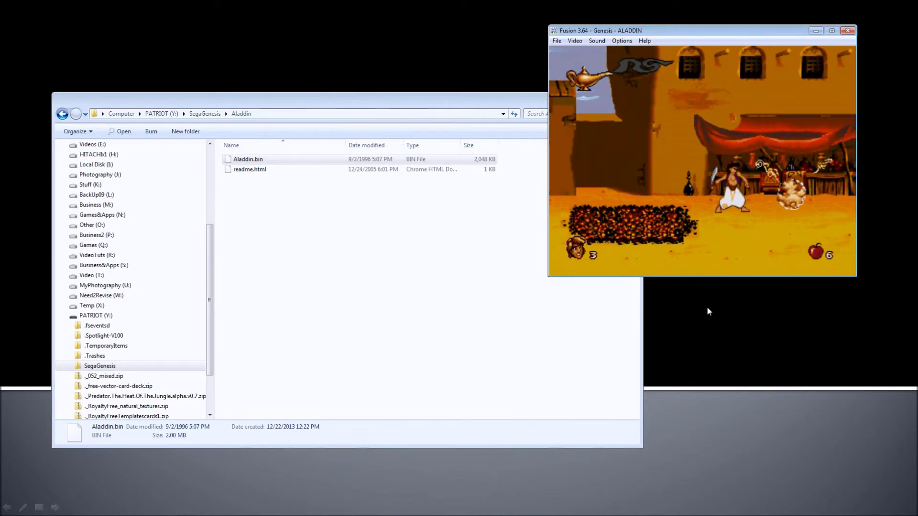
key("Right")
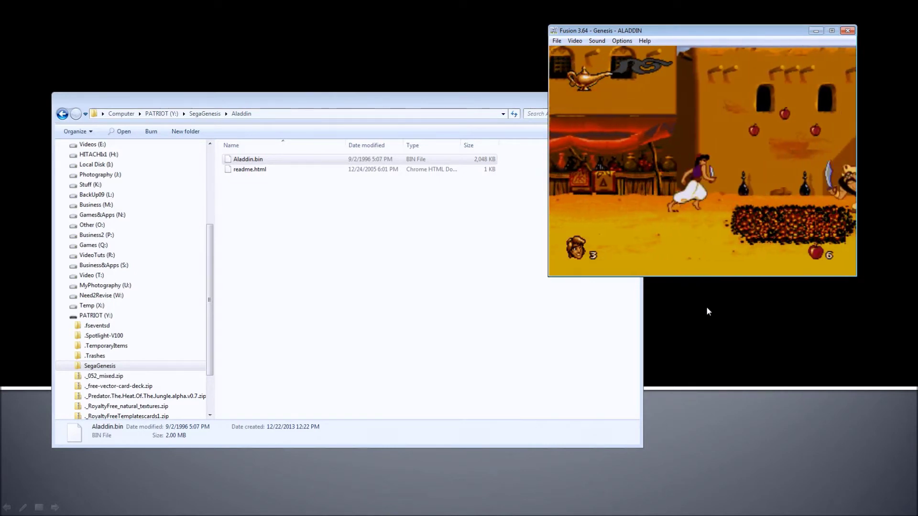
key("Right")
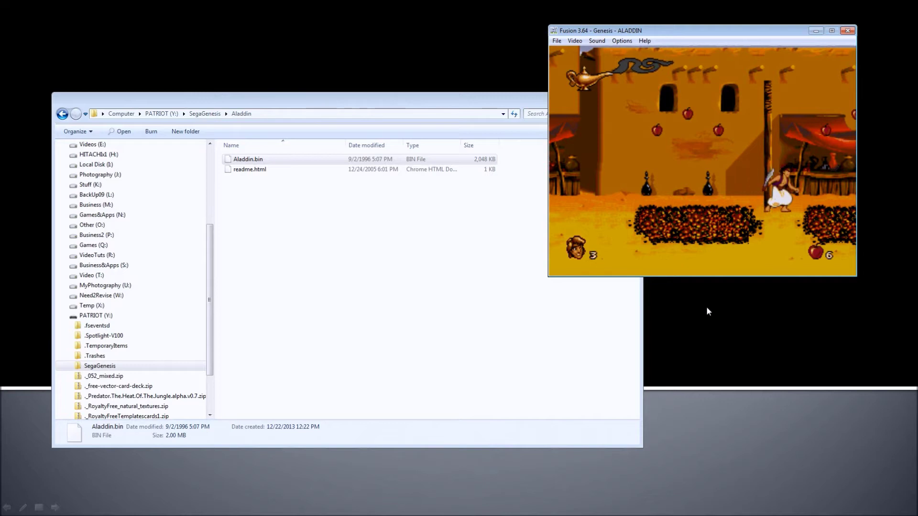
key("Right")
key("Right")
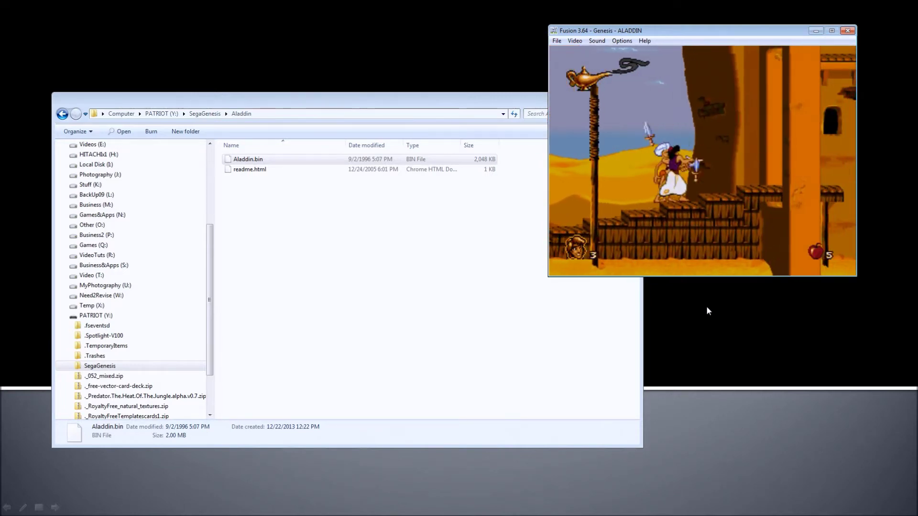
Climb the wooden stairs and leap past the camel to the ground beyond the pole
key("Left")
key("Right")
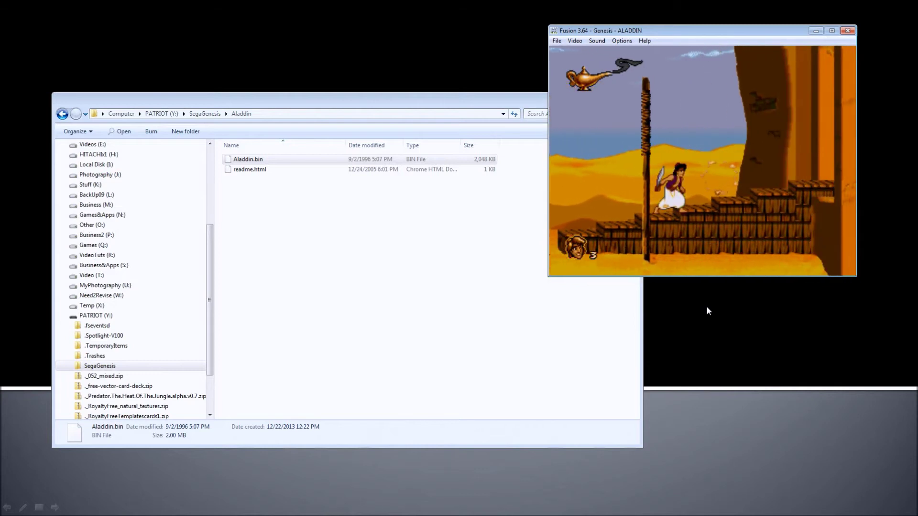
key("Right")
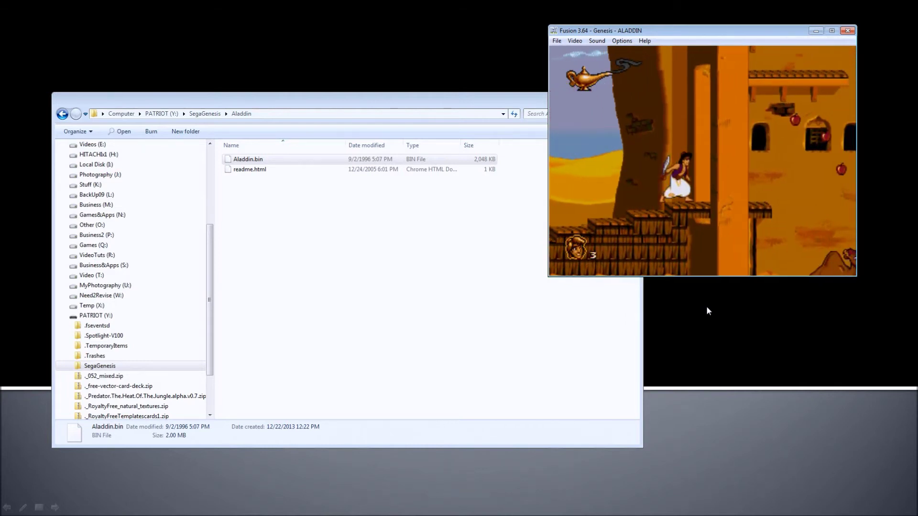
key("Right")
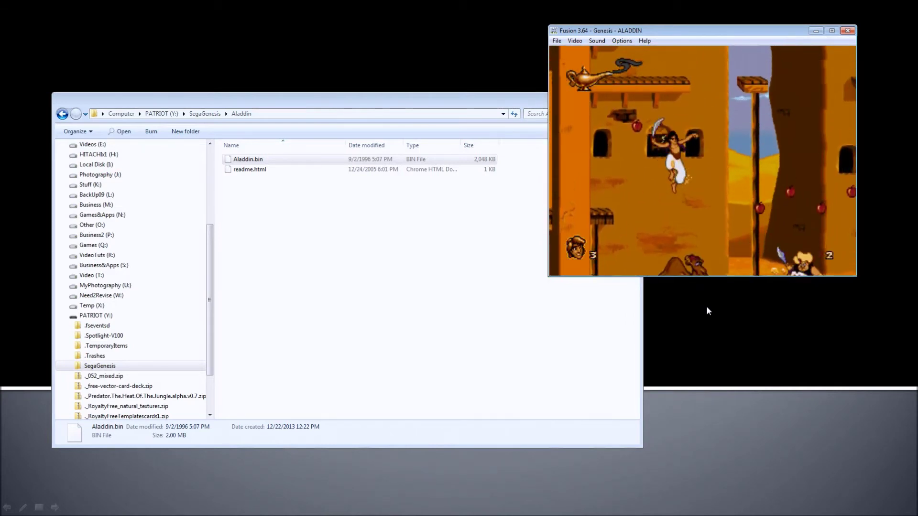
key("Right")
key("Right")
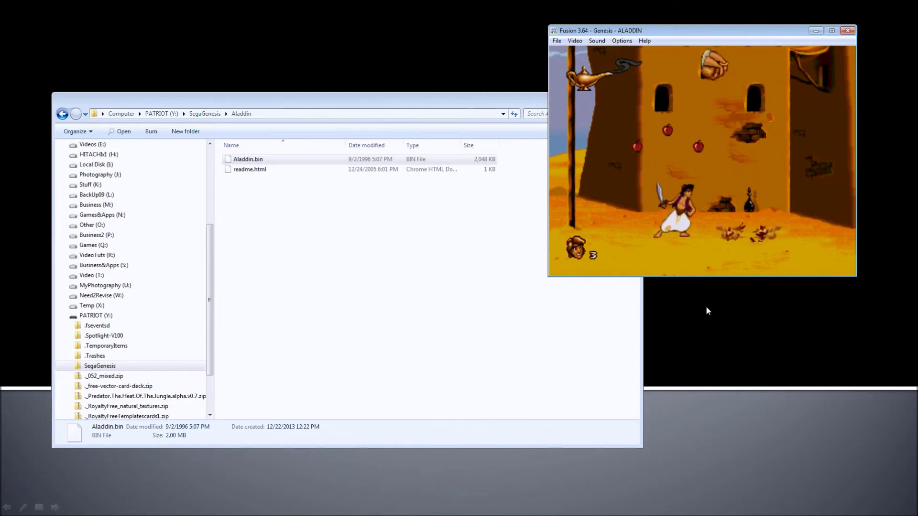
Double back toward the camel and its pole, and continue to the coal bed below the hanging ropes
key("Left")
key("Down")
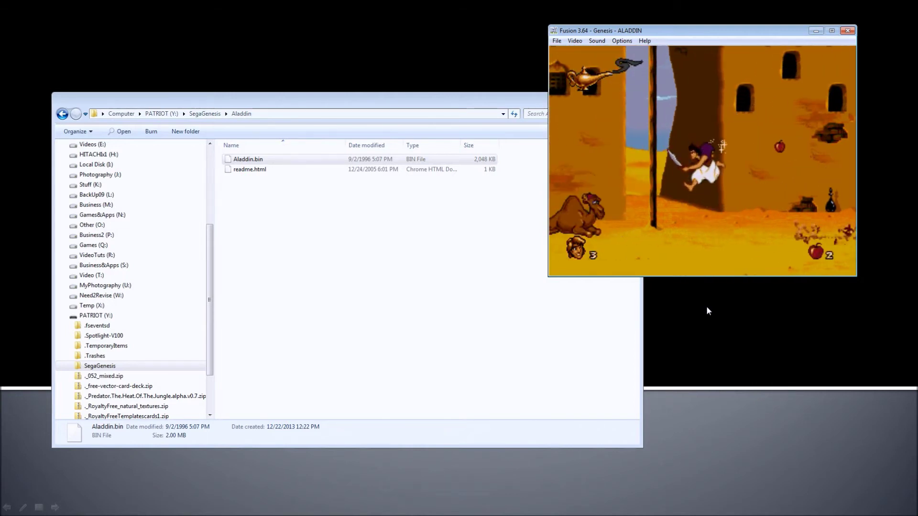
key("Right")
key("Right")
key("Right")
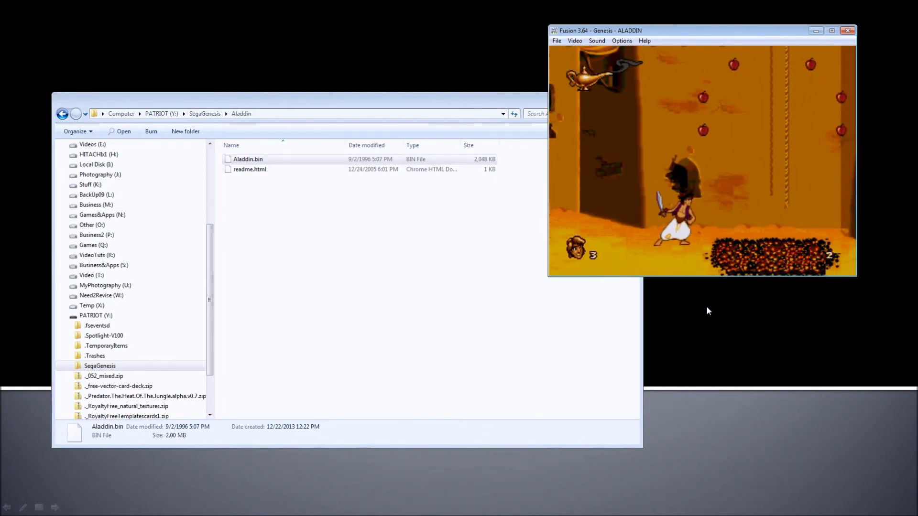
Launch a second instance of Fusion.exe from the nested Fusion364 folder
left_click(205, 114)
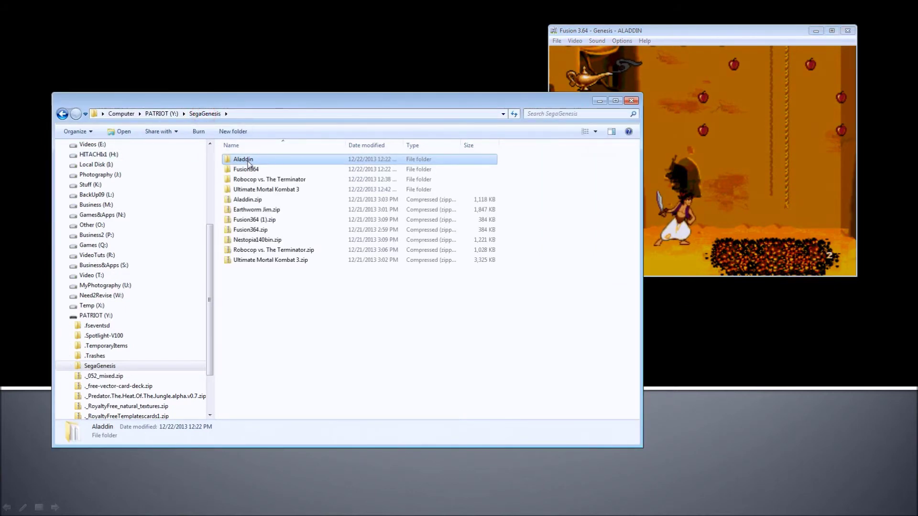
double_click(249, 170)
double_click(248, 161)
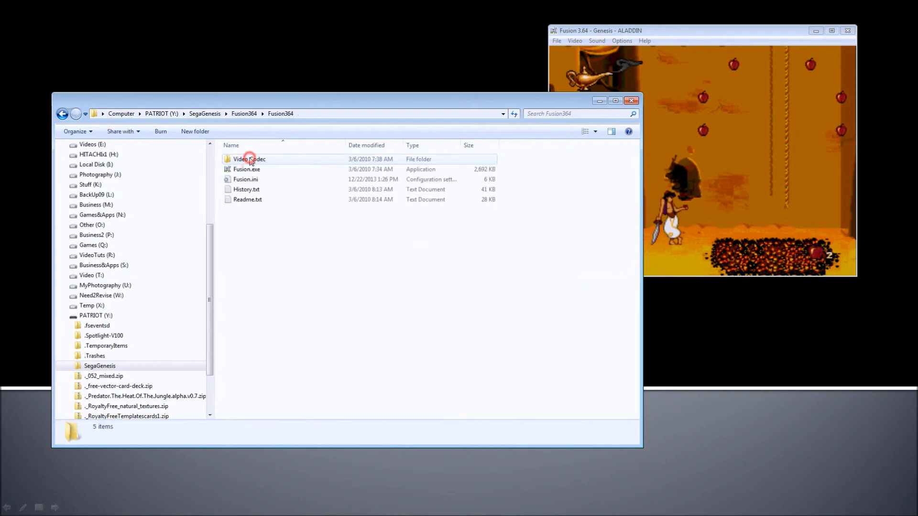
double_click(247, 171)
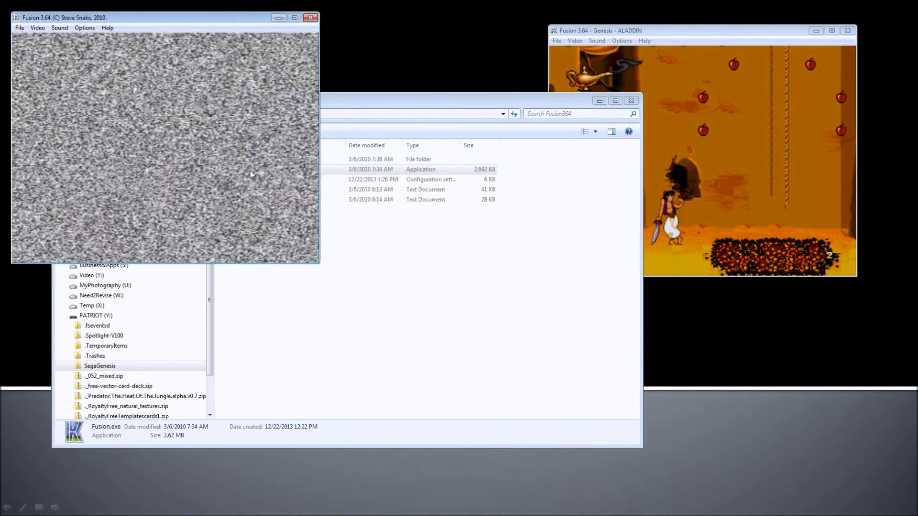
left_click(335, 348)
Load Robocop vs. The Terminator.bin from its SegaGenesis subfolder into the new emulator window
left_click(204, 114)
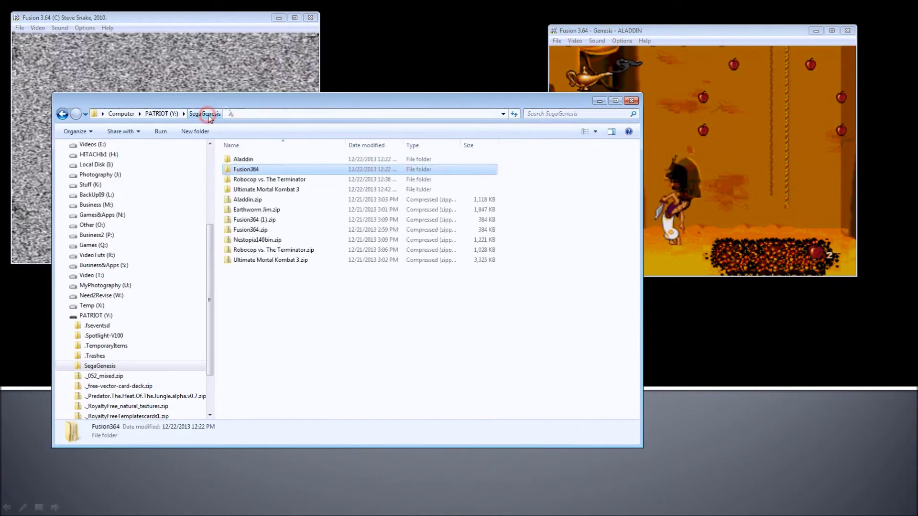
double_click(260, 181)
left_click_drag(239, 170, 179, 76)
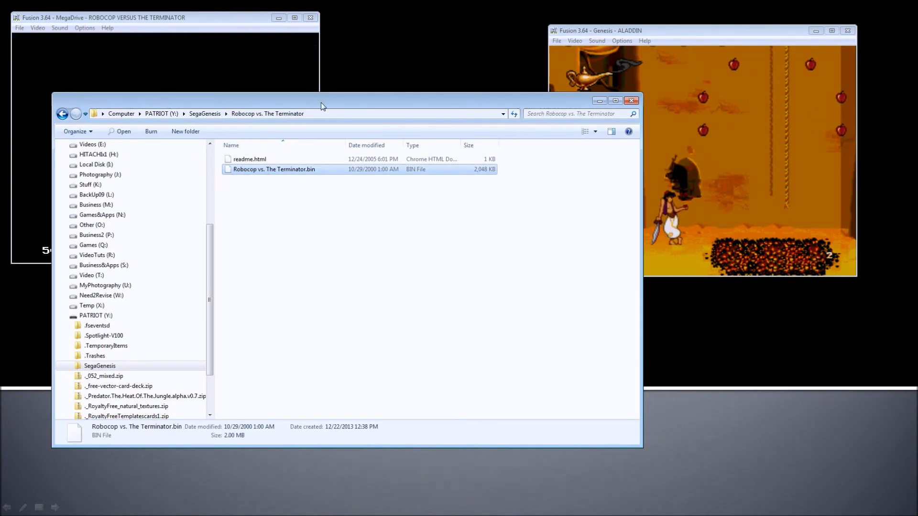
Disable the sound for the Robocop game and move its window over the lower part of the Aladdin window
left_click(85, 28)
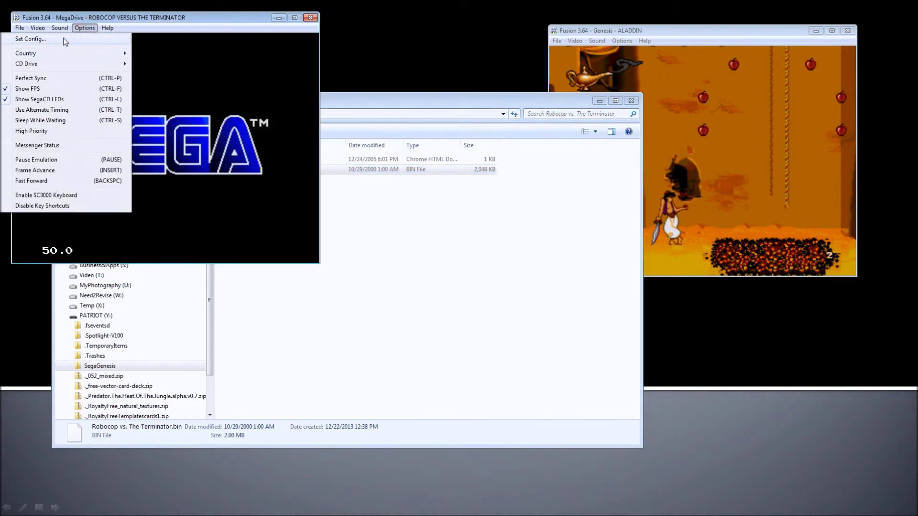
left_click(47, 39)
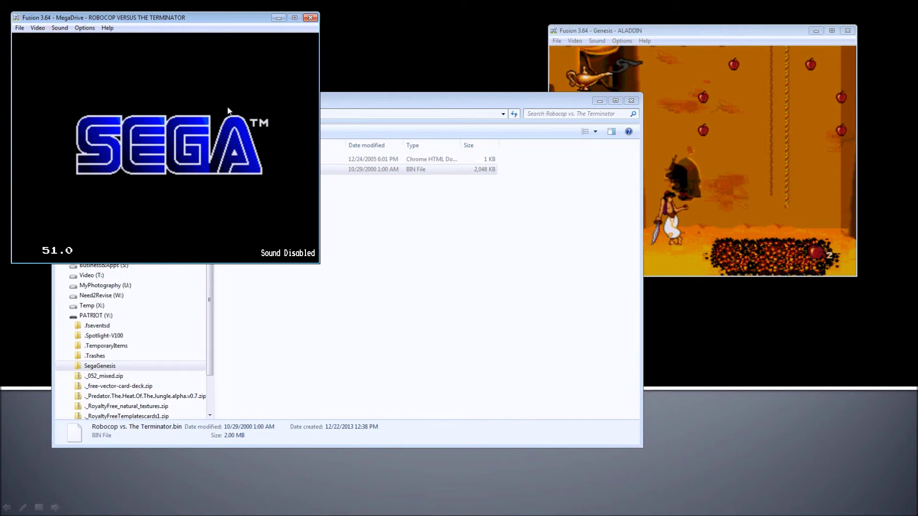
left_click_drag(218, 23, 644, 150)
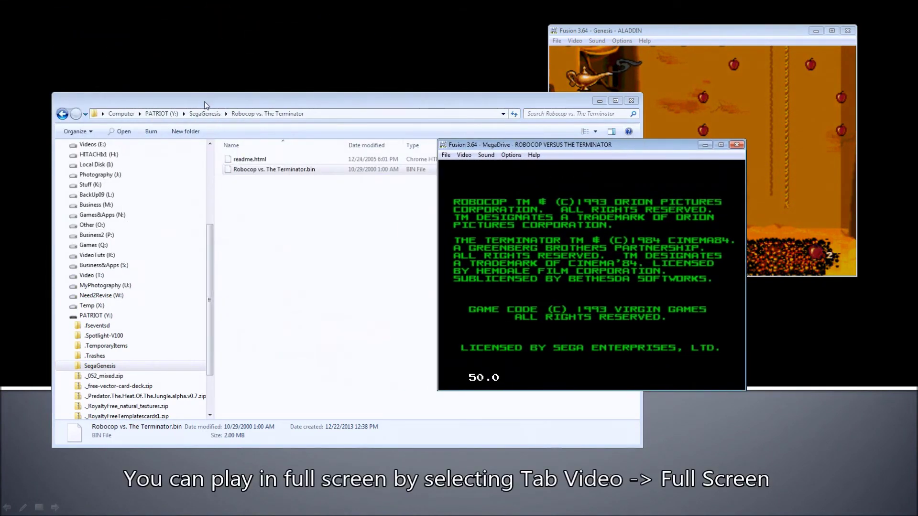
Minimize the file window after returning it to the SegaGenesis folder, and move the Robocop game window beside the Aladdin window
left_click(205, 114)
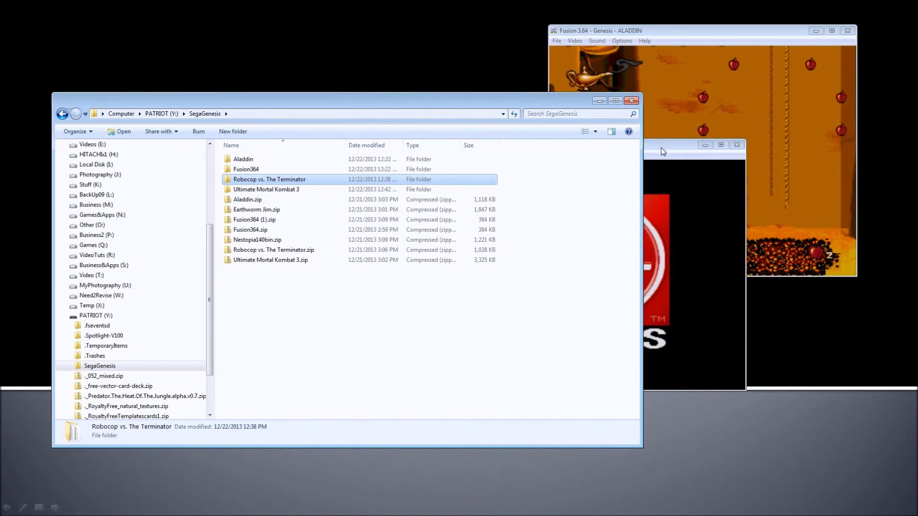
left_click(600, 101)
left_click_drag(633, 145, 430, 128)
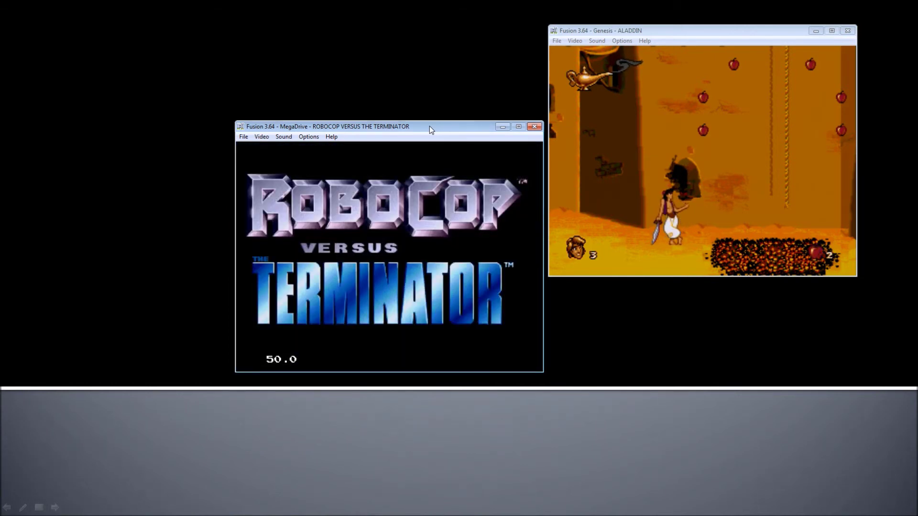
Start the Robocop game from its title screen and walk Robocop right along the wooden fence
key("Return")
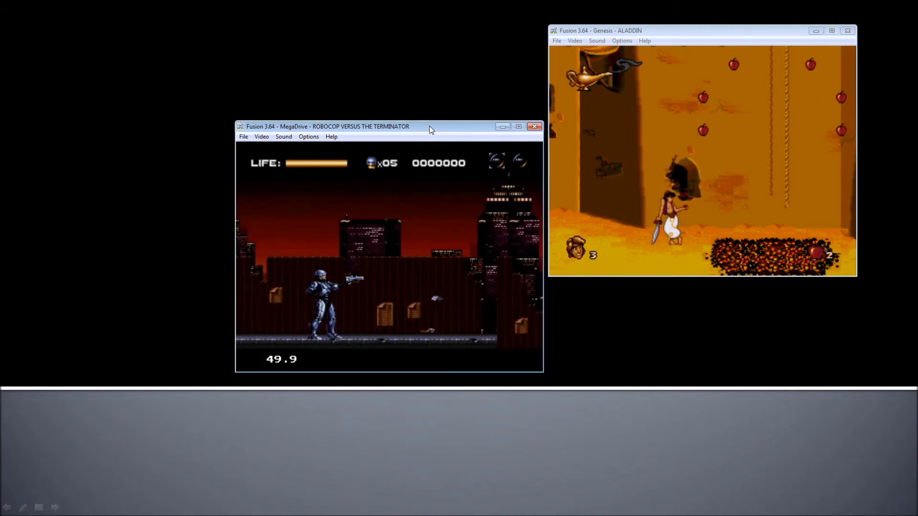
key("Right")
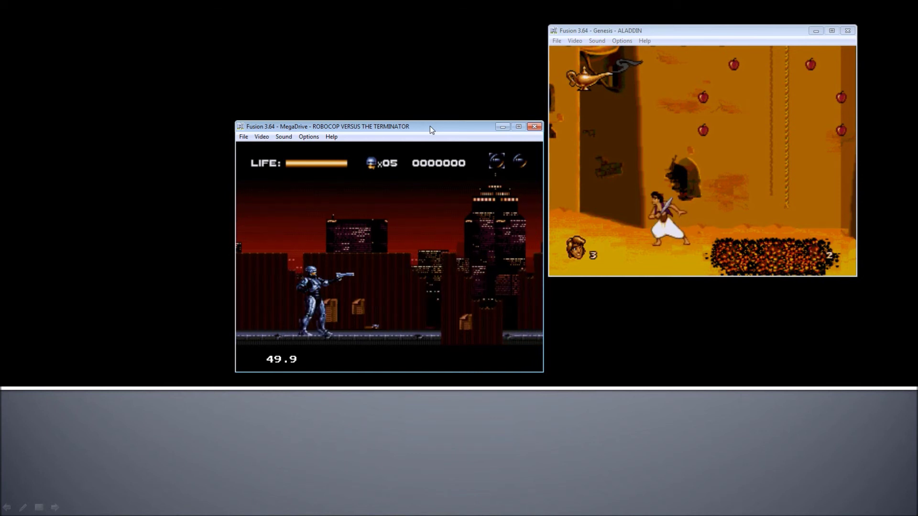
key("Right")
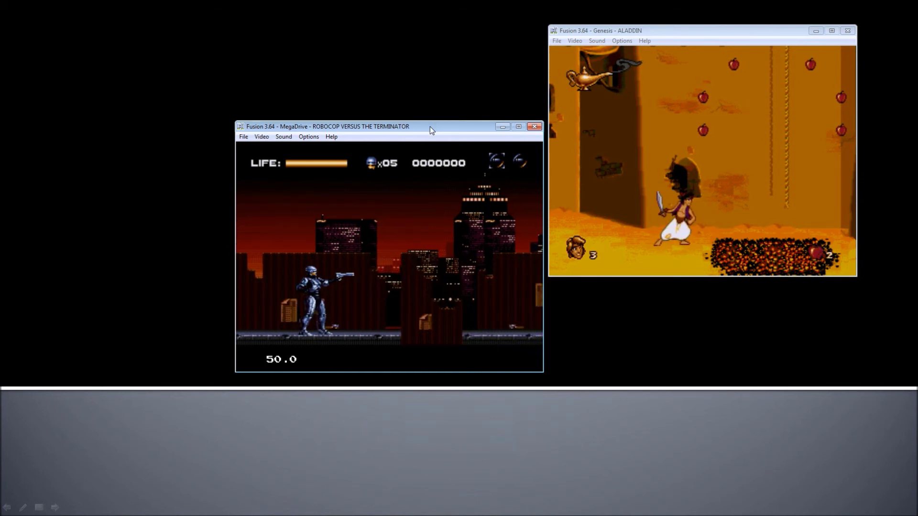
key("Right")
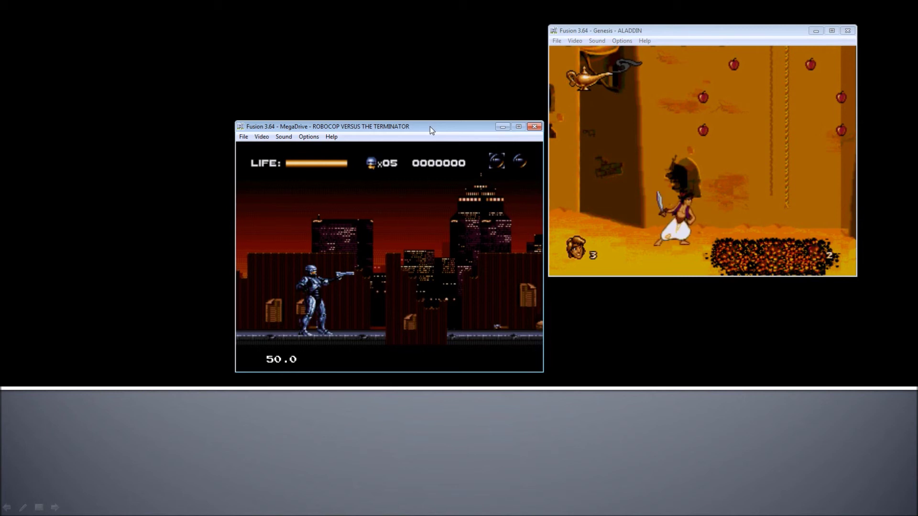
Define the Genesis Port 1 keyboard controls with the arrow keys for directions, Z for Button B and Enter for START, and save the configuration
left_click(304, 138)
left_click(264, 151)
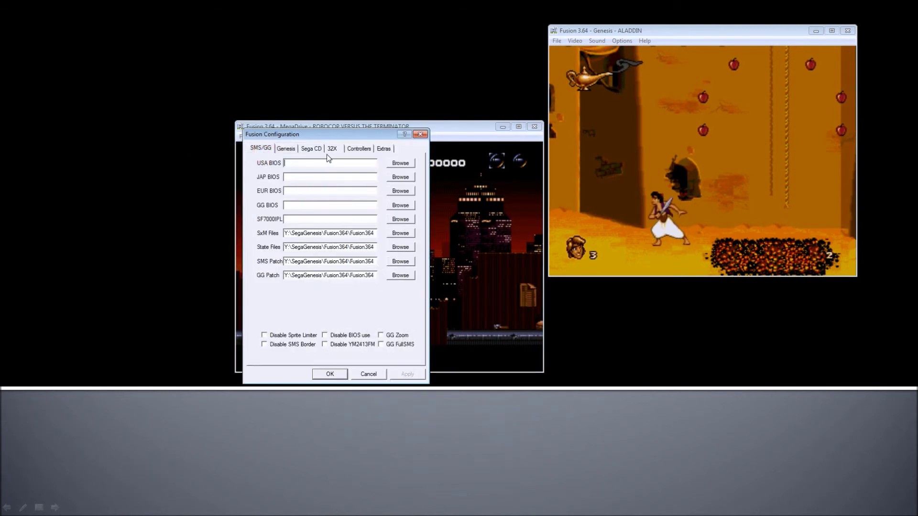
left_click(358, 148)
left_click(403, 177)
key("Up")
key("Down")
key("Left")
key("Right")
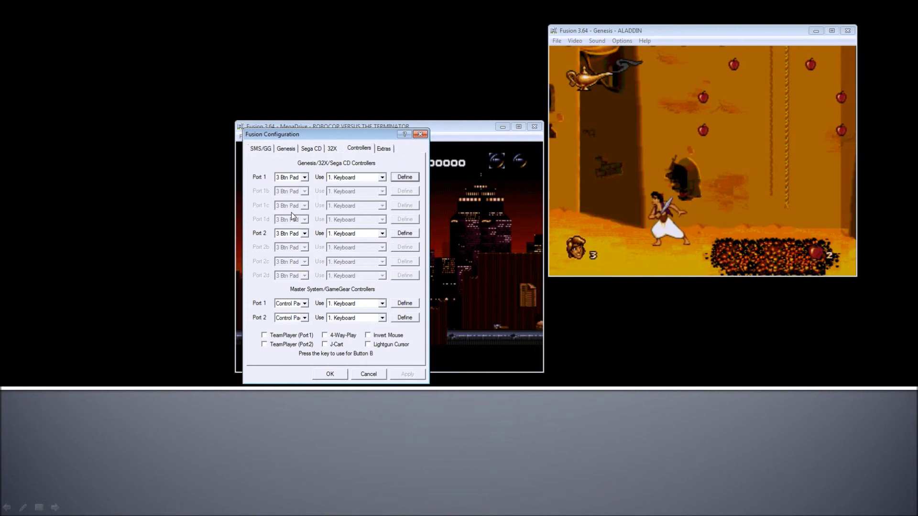
key("z")
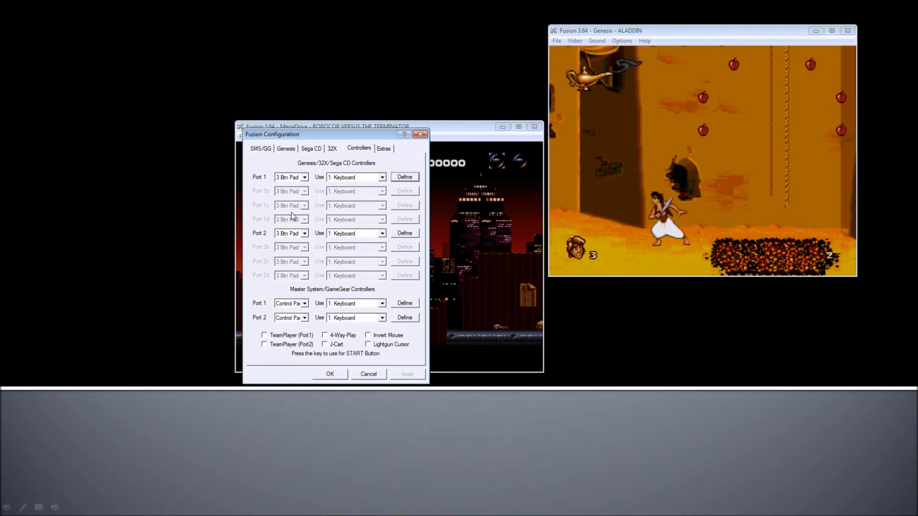
key("Return")
key("Return")
left_click(329, 373)
Advance Robocop right past the poster-covered storefront and the wire fence to the brick building, shooting the enemies along the street
key("Right")
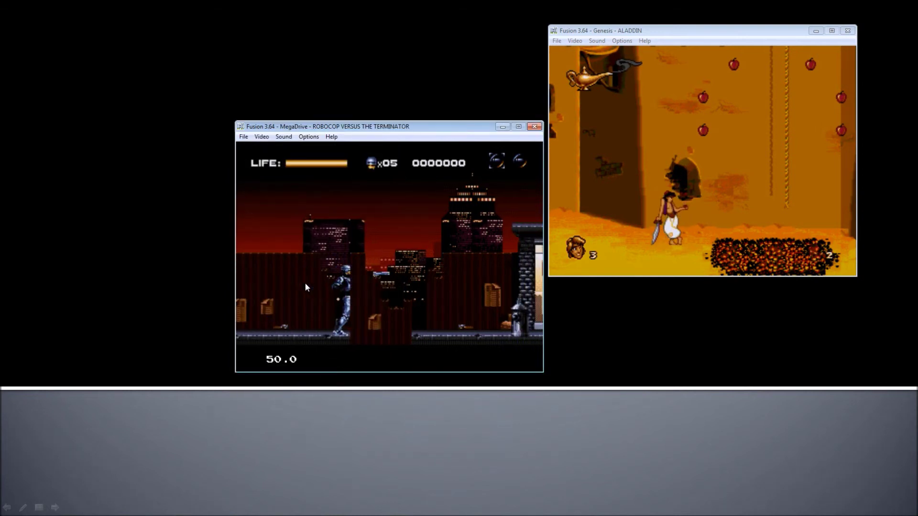
key("Right")
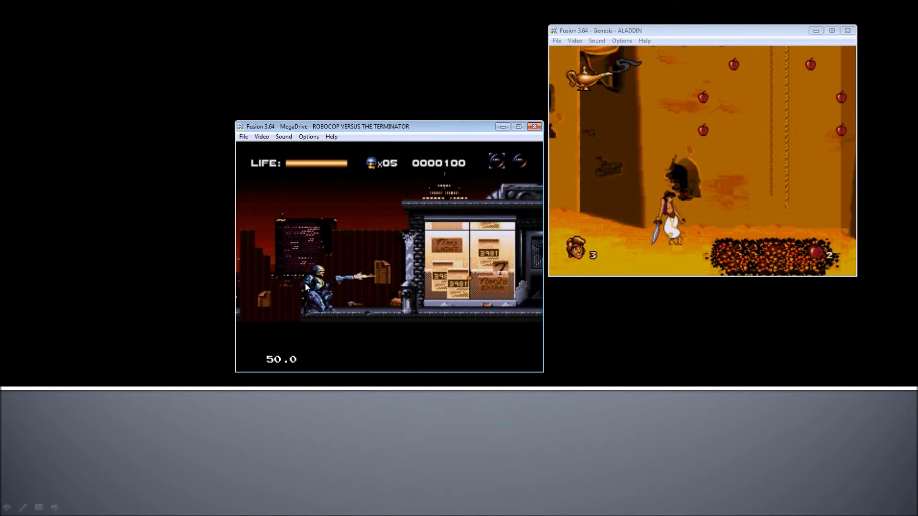
key("Right")
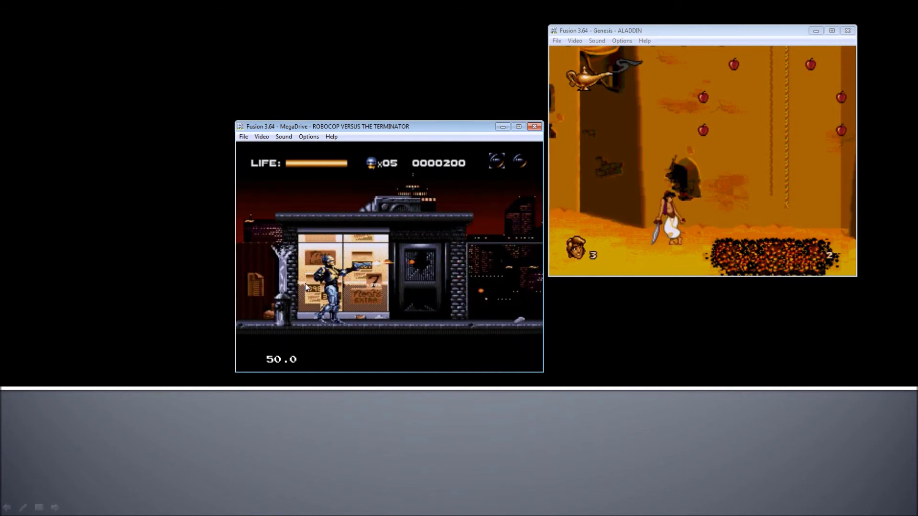
key("Right")
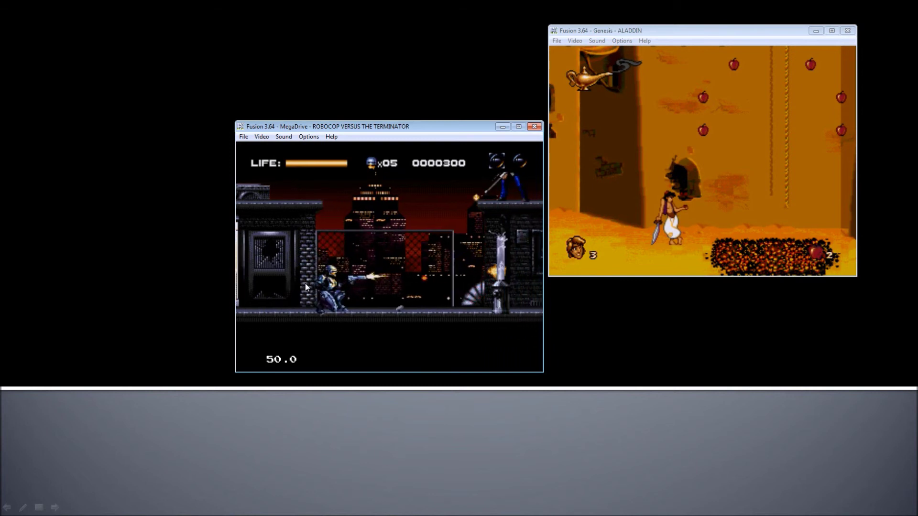
key("Right")
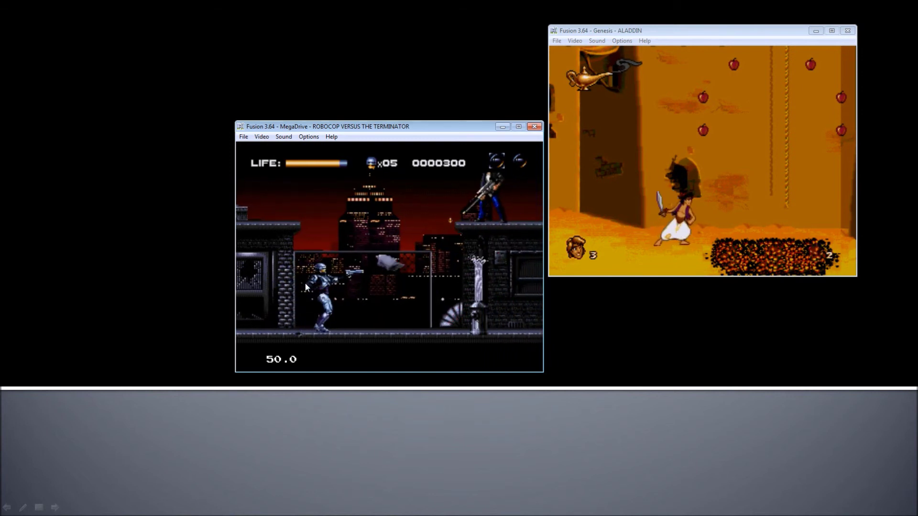
key("Right")
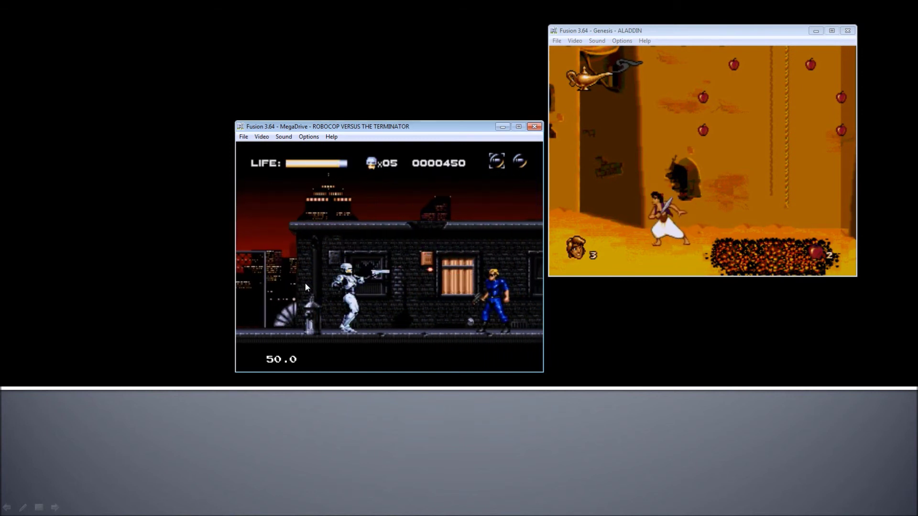
Continue right past the lit window and the dark doorways while firing, and reach the ladder after the long building
key("Right")
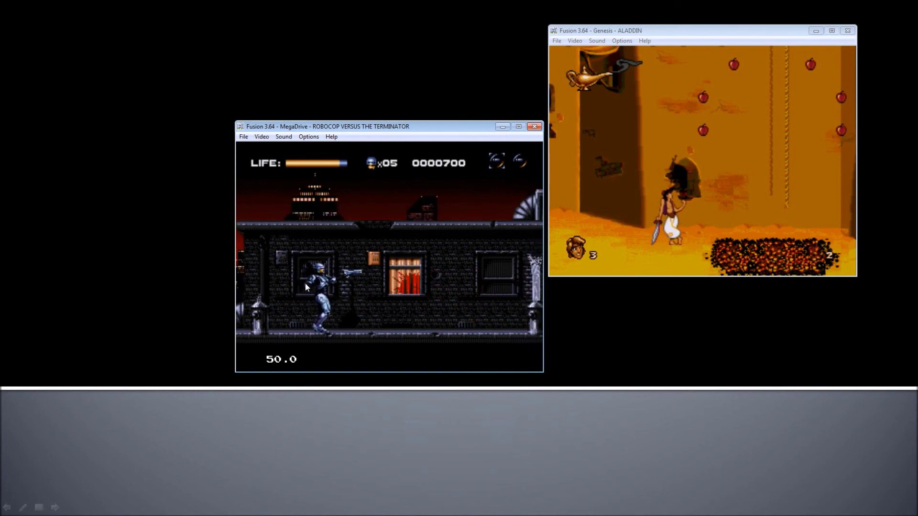
key("Right")
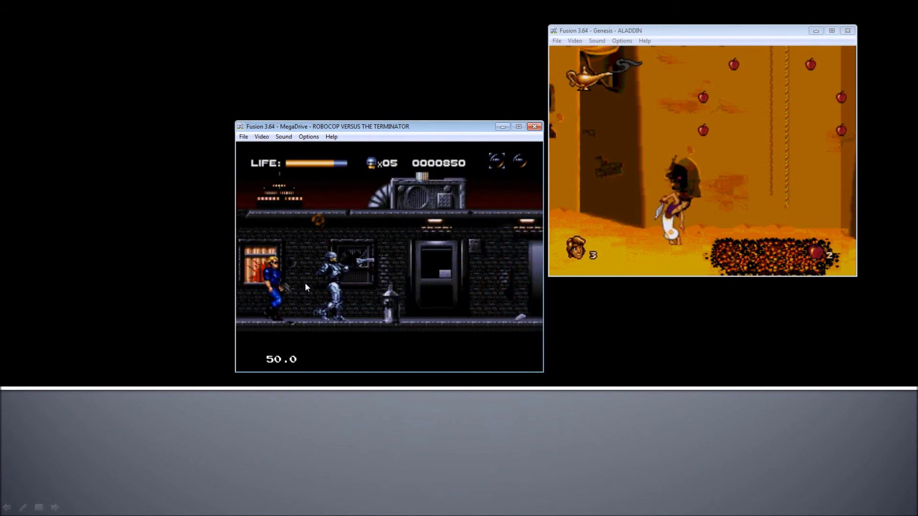
key("Right")
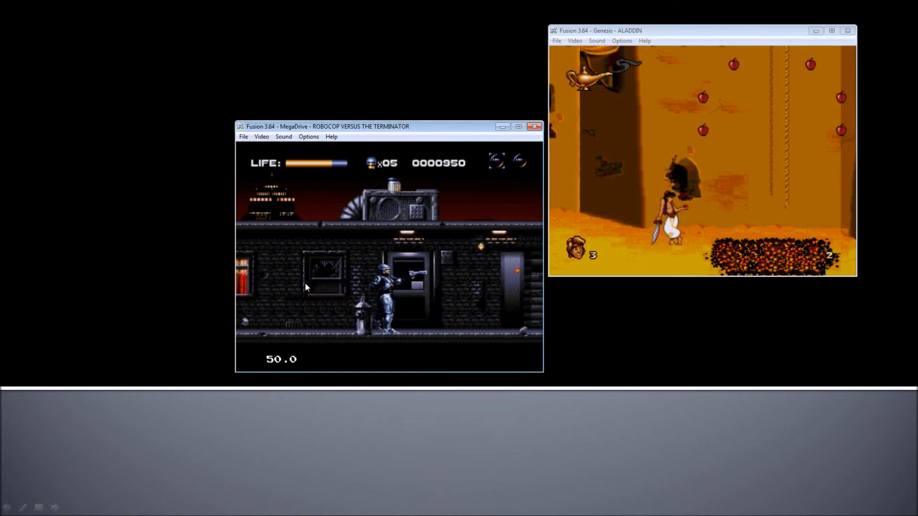
key("Right")
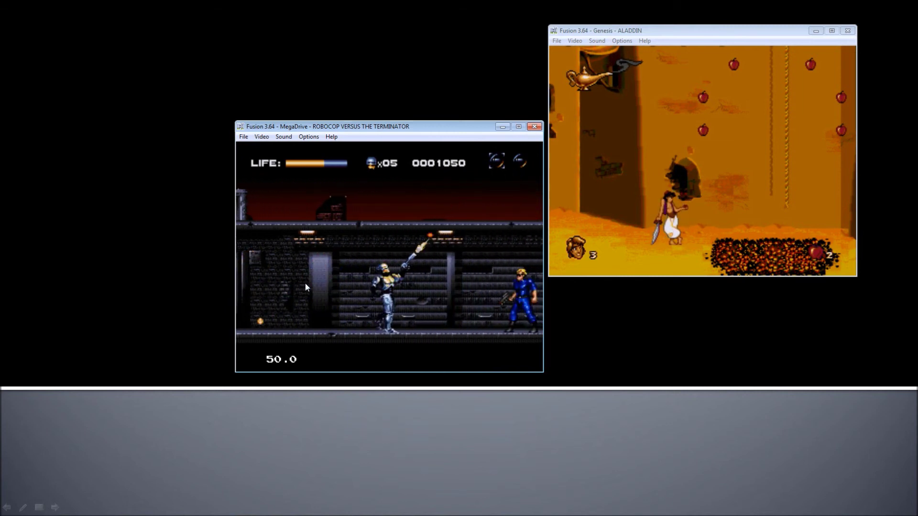
key("Right")
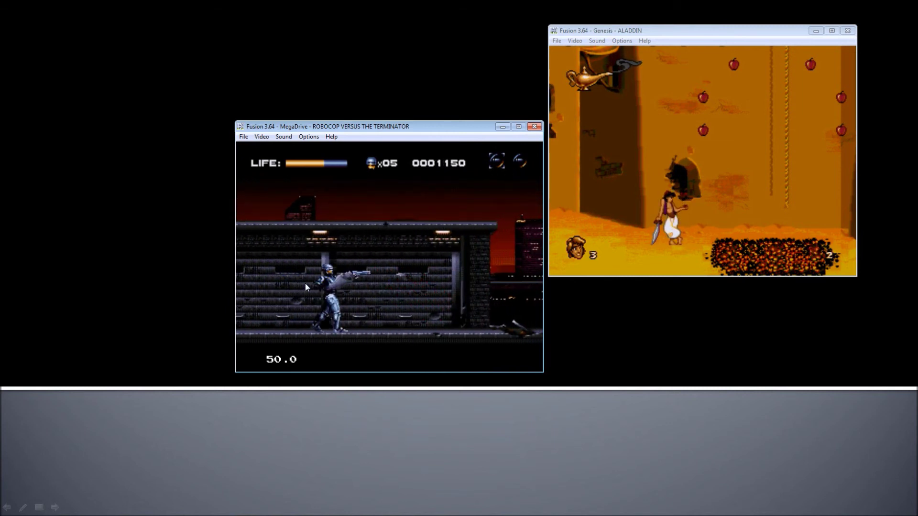
key("Right")
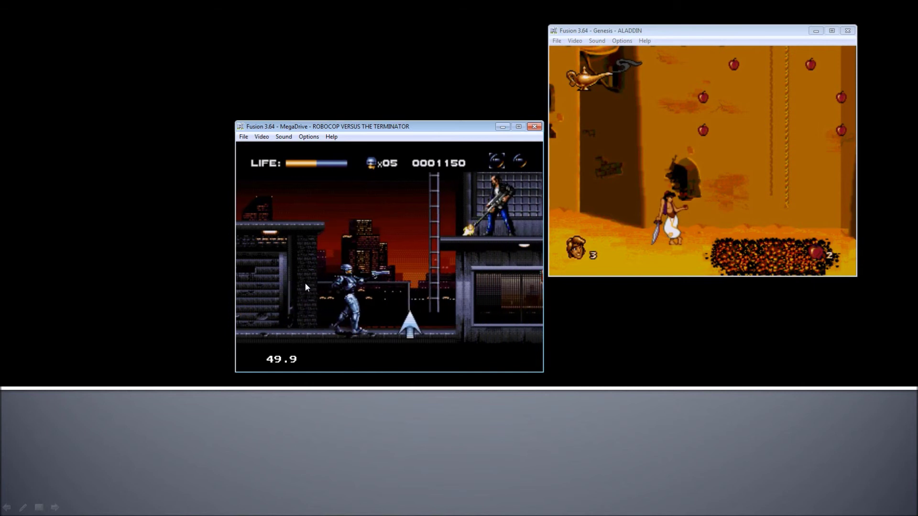
Climb the ladder beside the building with the TIMS sign to its rooftop, shooting the gunman on the balcony
key("Up")
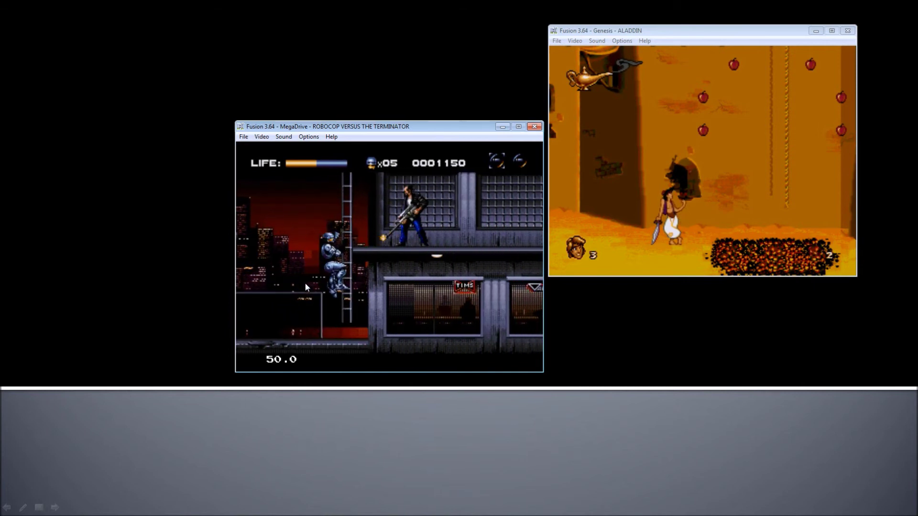
key("Up")
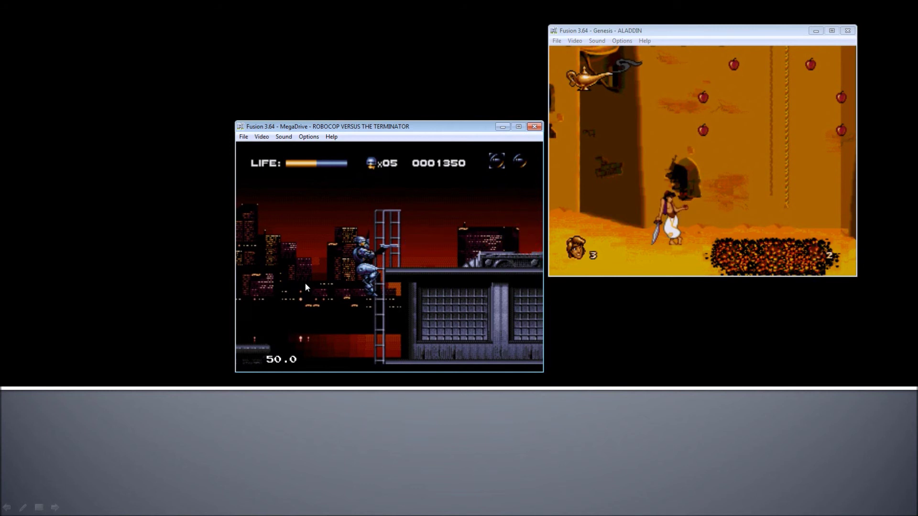
key("Up")
key("Up")
key("Up")
key("Up")
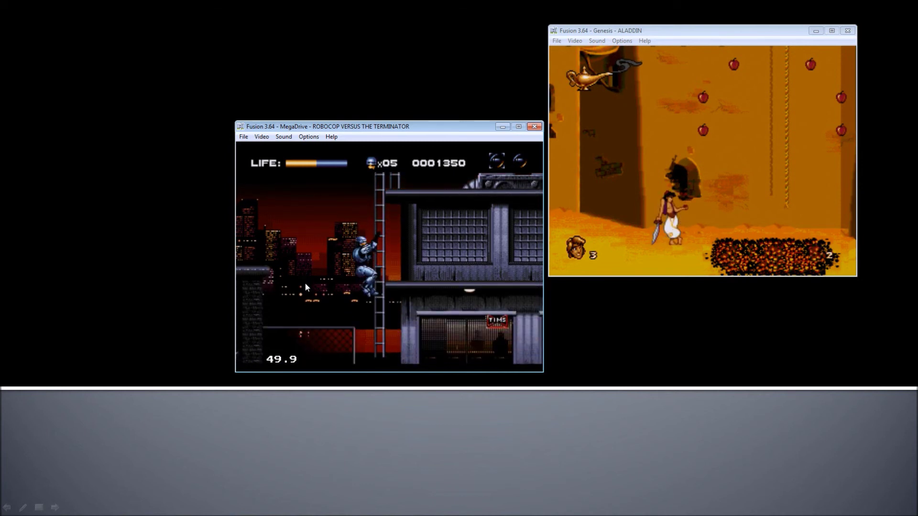
key("Up")
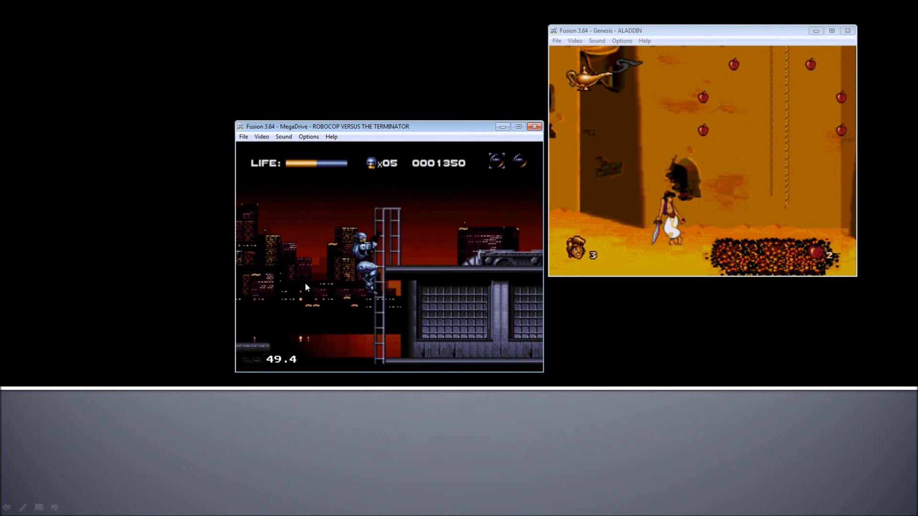
Cross the rooftop while firing and jump off its far edge toward the ladder at the next brick building
key("Right")
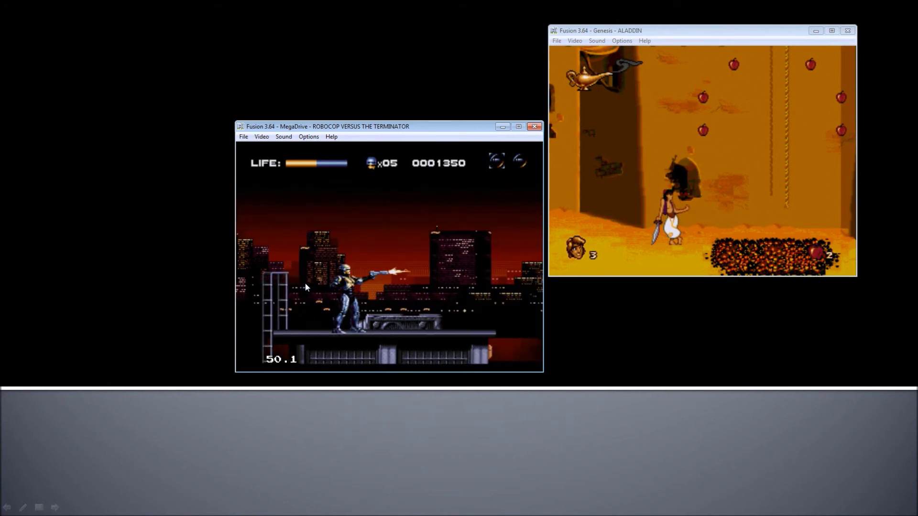
key("Right")
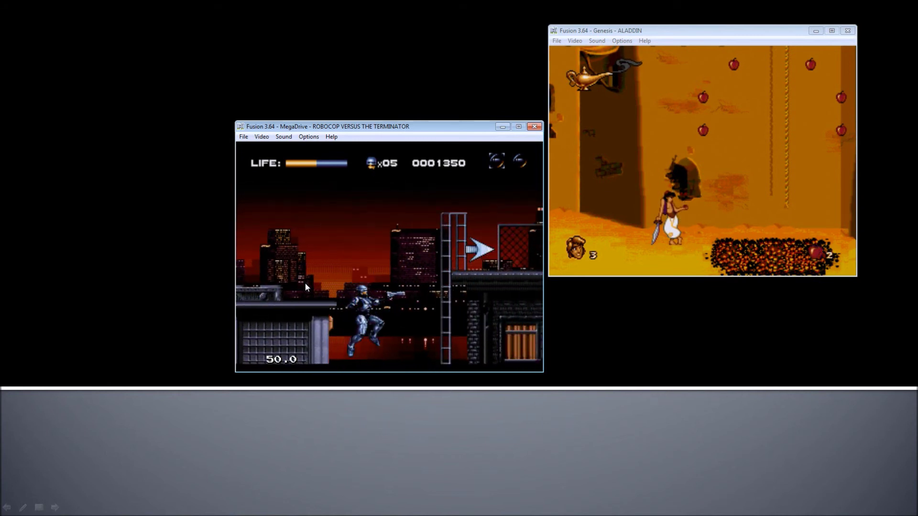
key("Up")
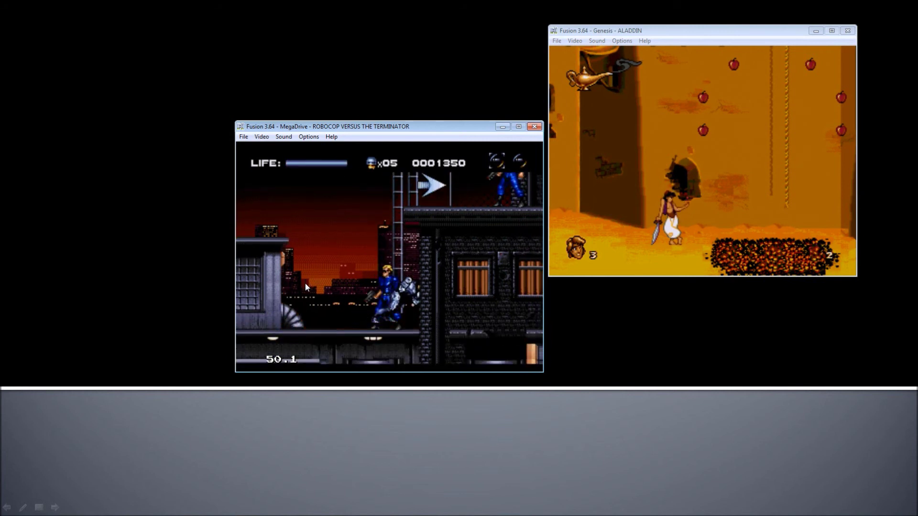